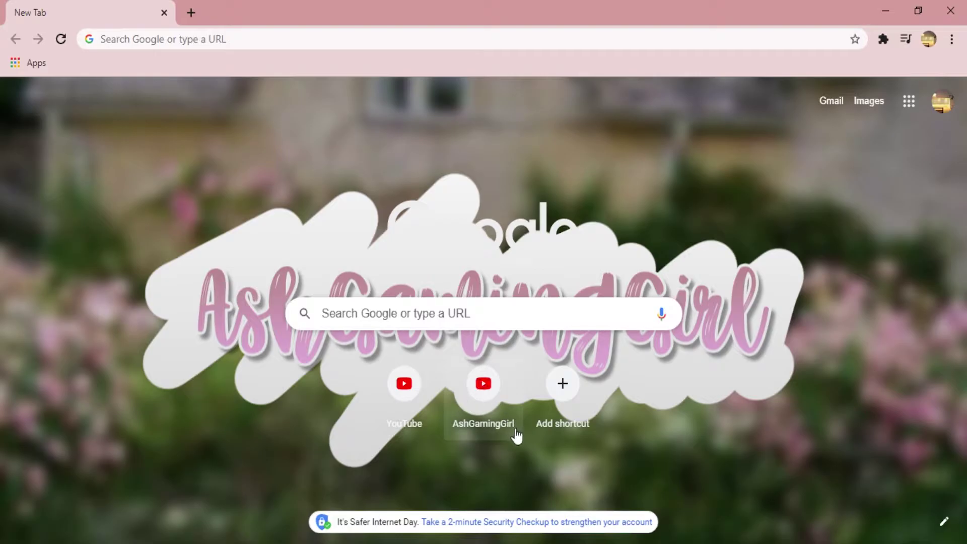
# Step: Open the AshGamingGirl YouTube channel and start a video upload
pyautogui.click(498, 406)
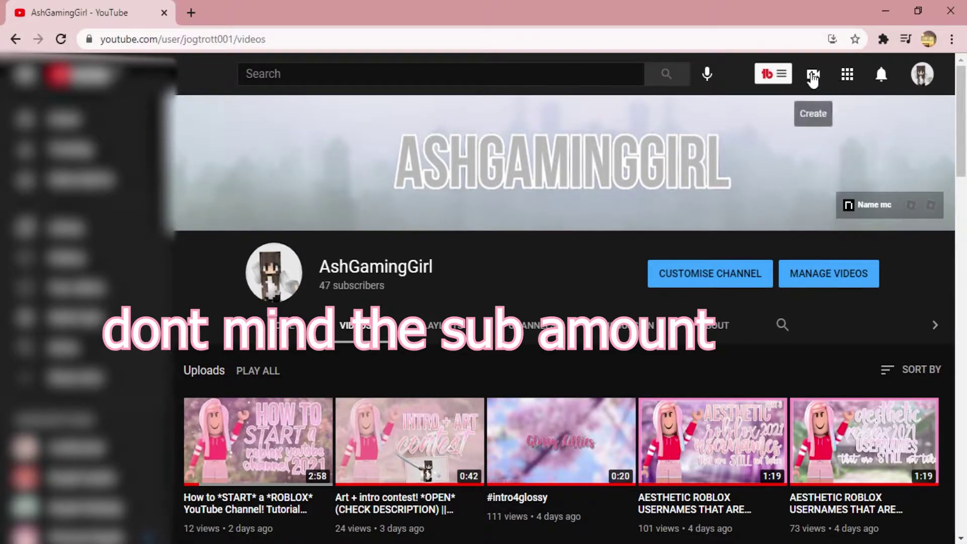
pyautogui.click(813, 75)
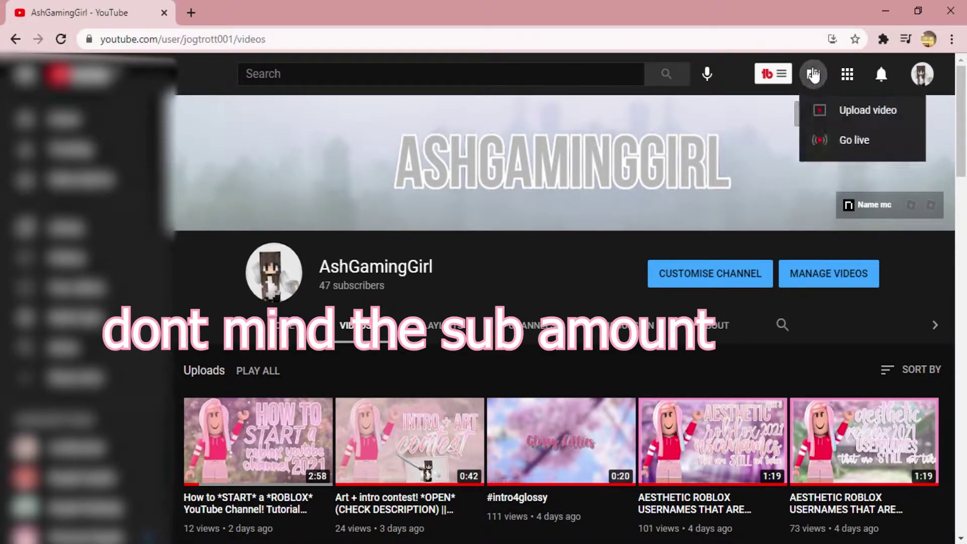
pyautogui.click(827, 114)
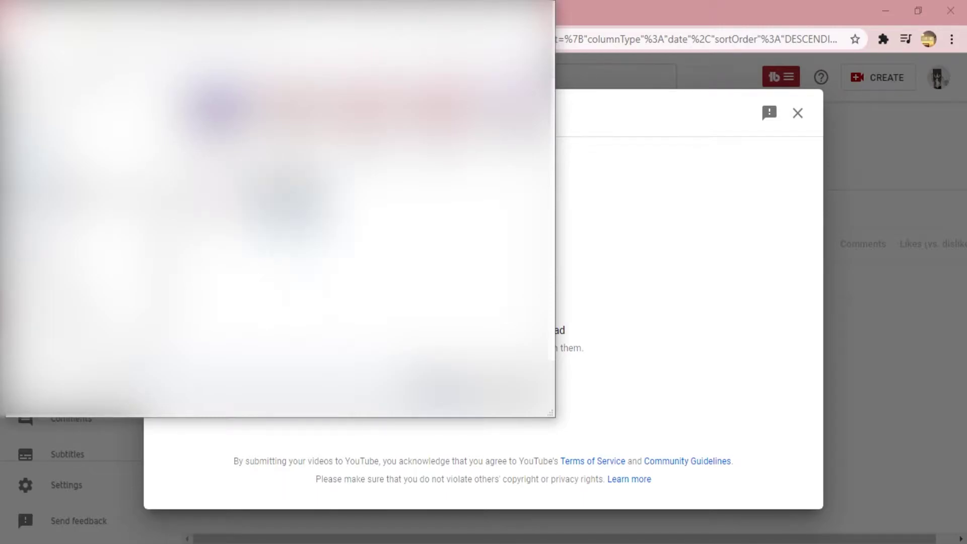
pyautogui.press('Escape')
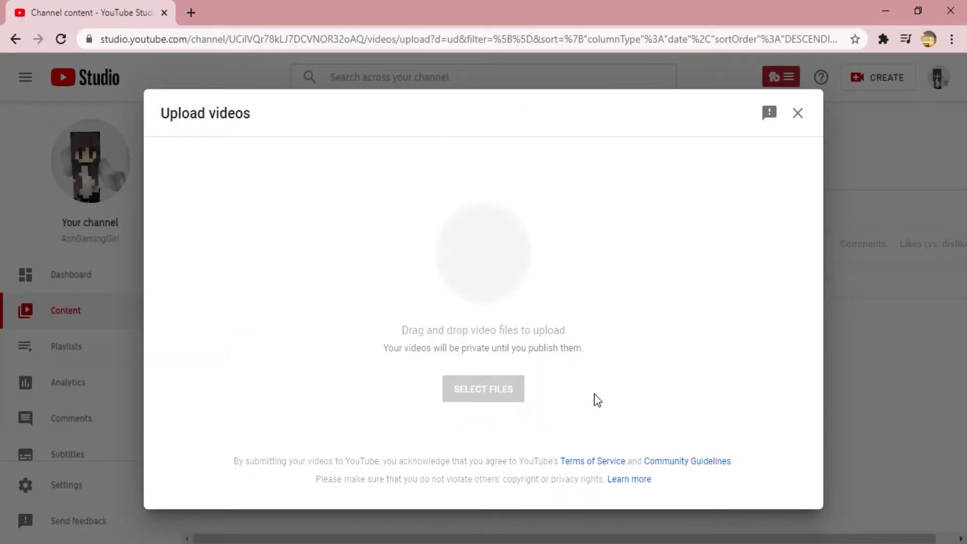
# Step: Open the thumbnail generator for the uploaded video and give the thumbnail a solid #fcecec background
pyautogui.scroll(-9, 391, 317)
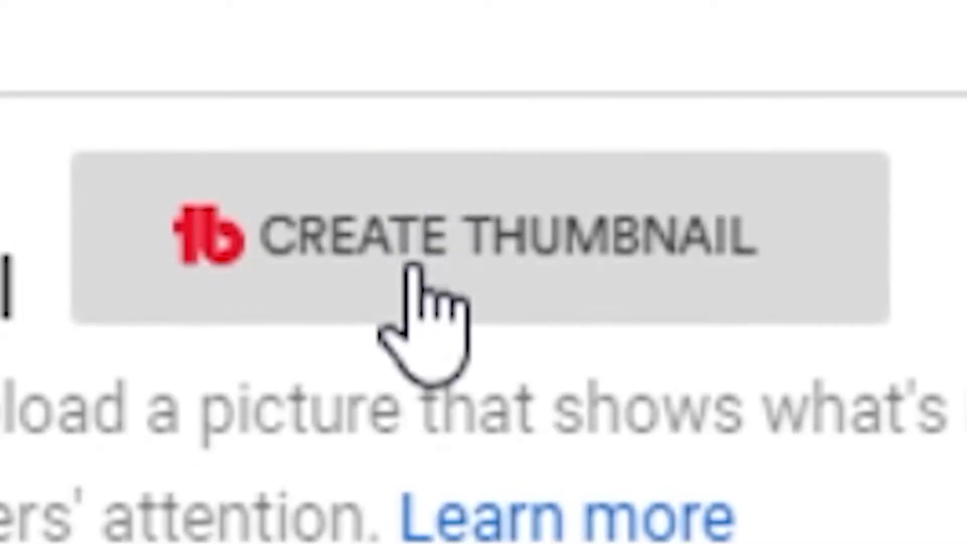
pyautogui.click(283, 263)
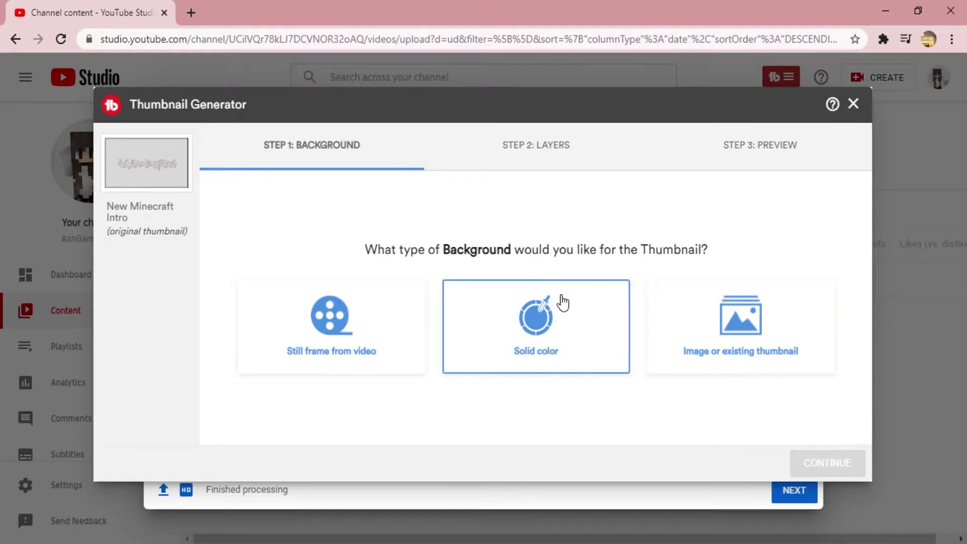
pyautogui.click(604, 307)
pyautogui.moveTo(688, 259); pyautogui.dragTo(690, 263)
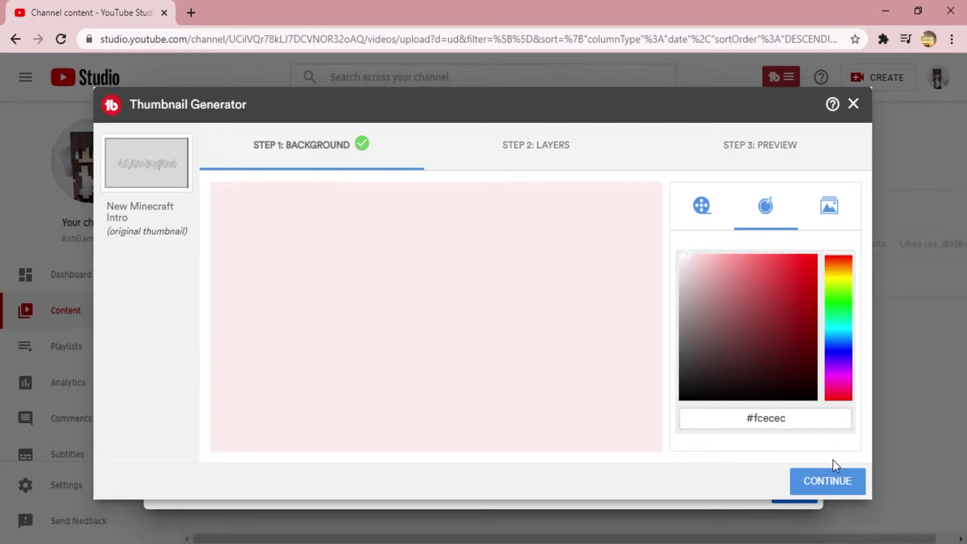
pyautogui.click(834, 480)
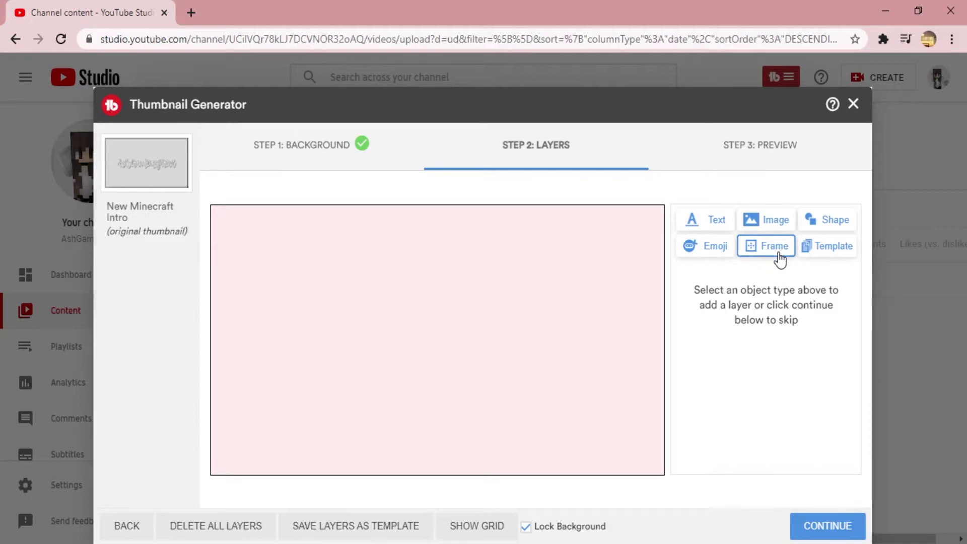
# Step: Add the custom image of the pink-haired Roblox character, shrink it and place it on the canvas's left side
pyautogui.click(760, 230)
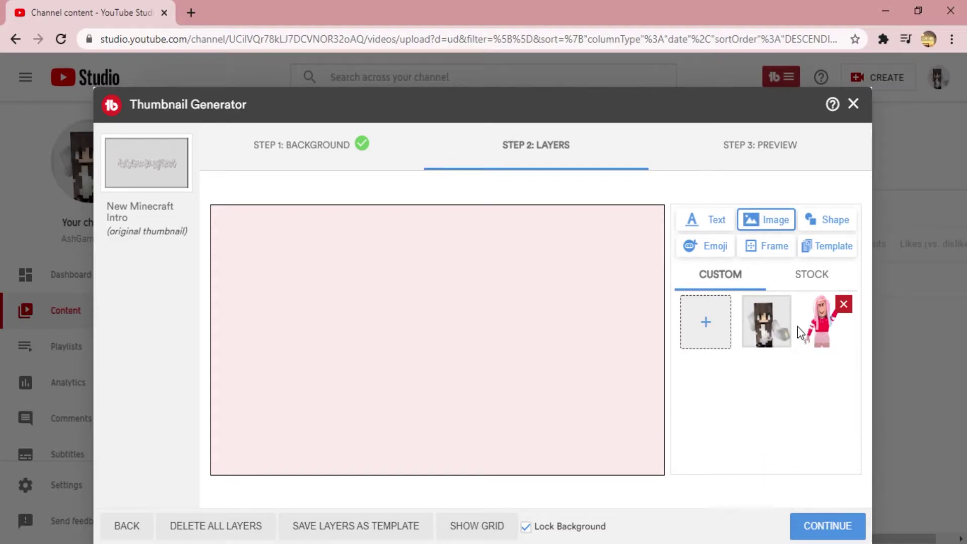
pyautogui.click(818, 336)
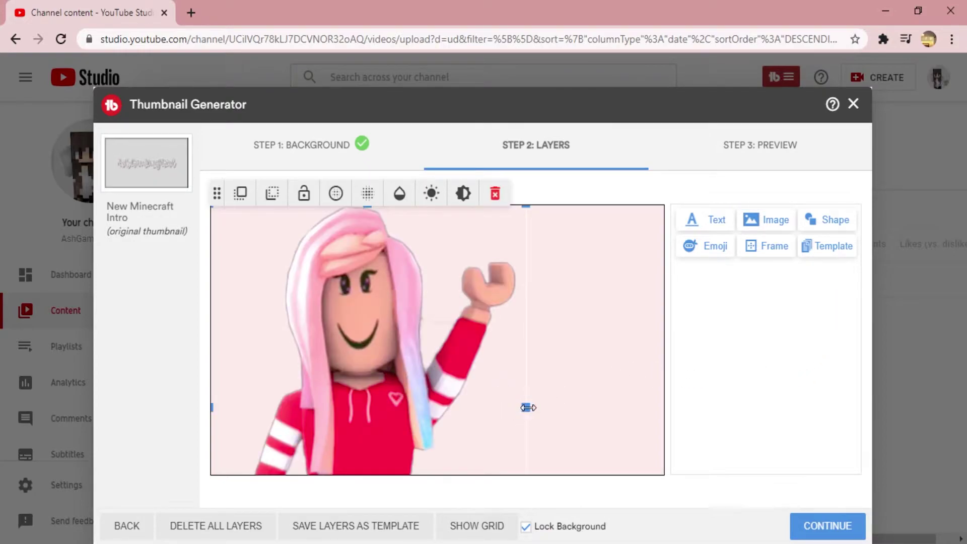
pyautogui.moveTo(528, 407)
pyautogui.mouseDown()
pyautogui.moveTo(492, 409)
pyautogui.moveTo(526, 405)
pyautogui.mouseUp()
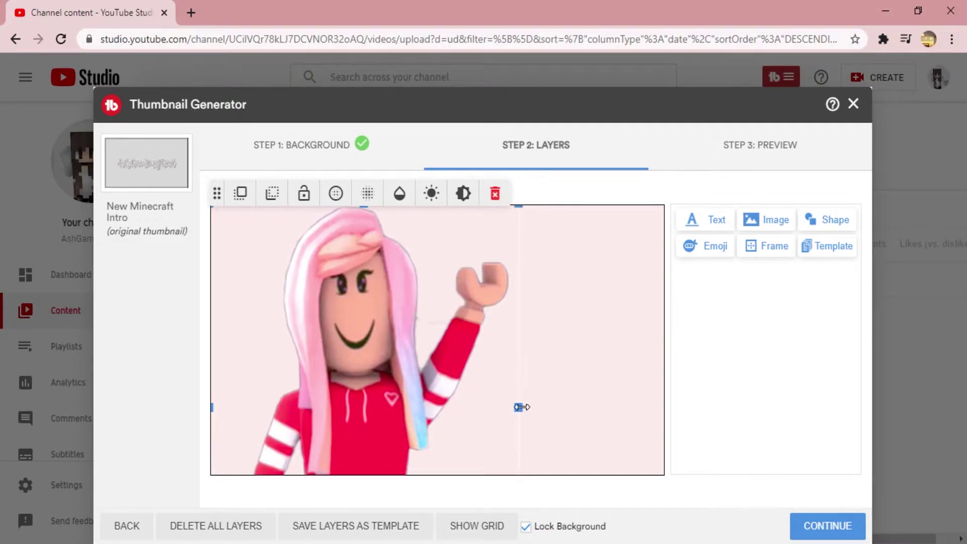
pyautogui.moveTo(516, 204); pyautogui.dragTo(419, 317)
pyautogui.moveTo(339, 371); pyautogui.dragTo(335, 279)
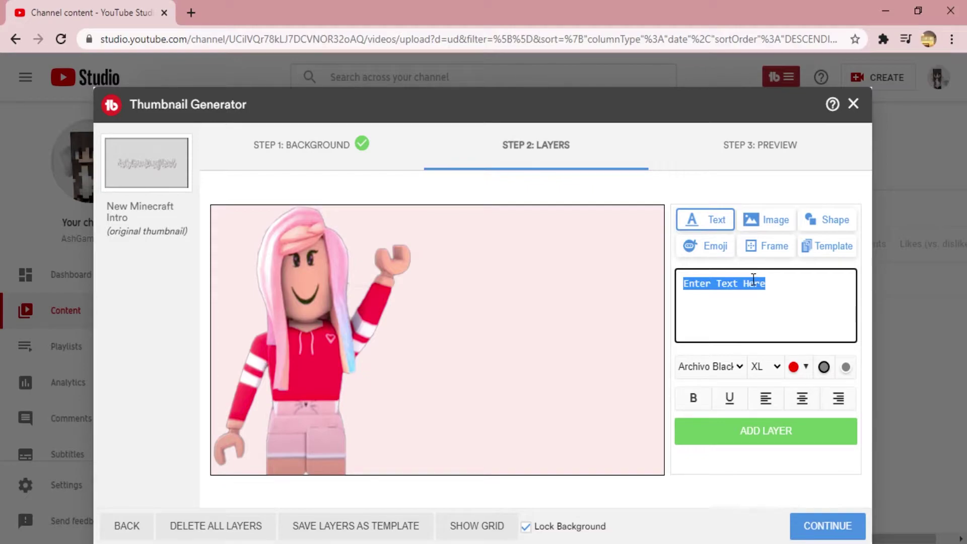
# Step: Add a text layer reading "TubeBuddy" in the Press Start 2P font at size XL
pyautogui.write('t')
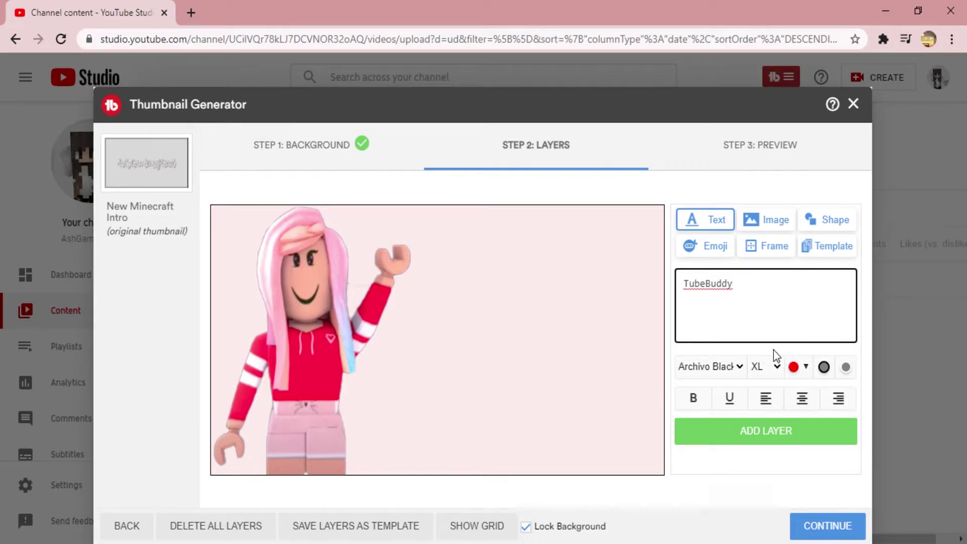
pyautogui.click(741, 370)
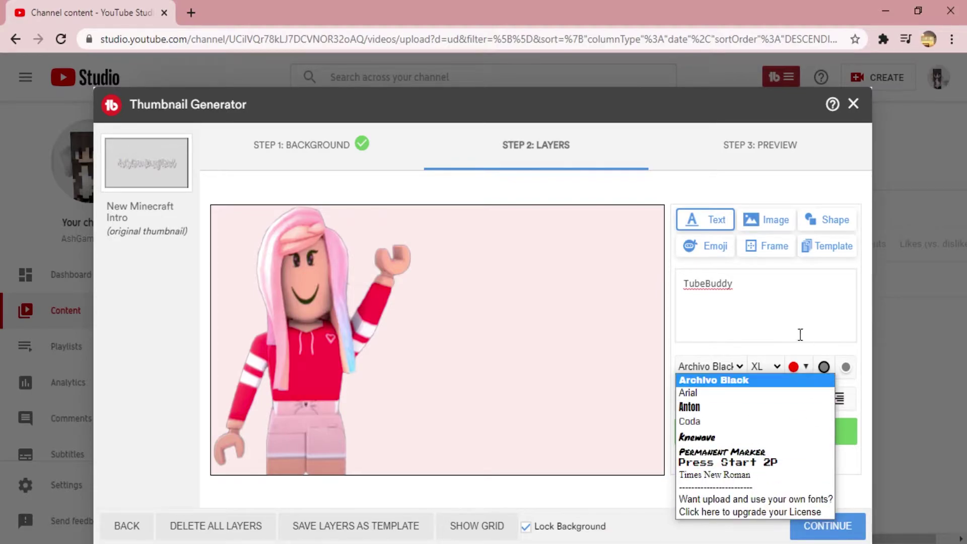
pyautogui.click(741, 462)
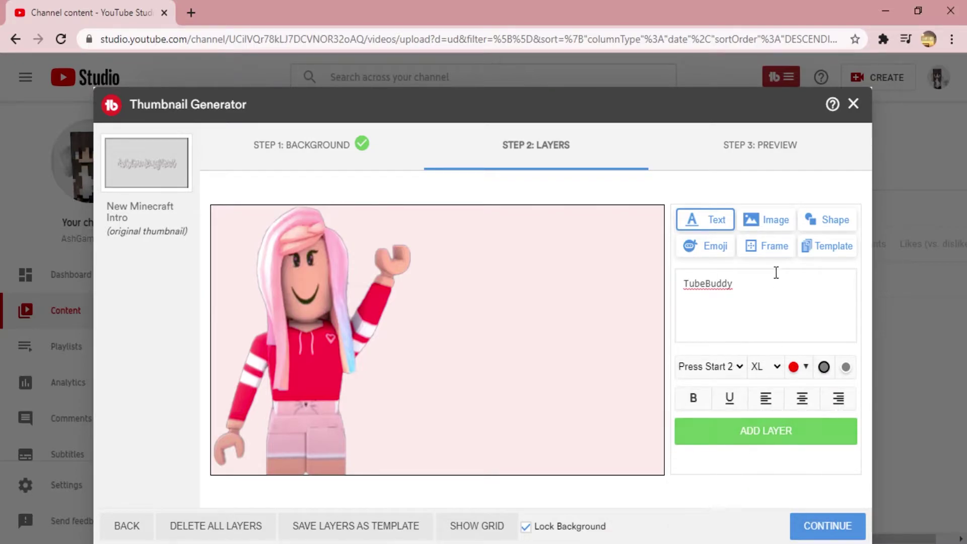
pyautogui.doubleClick(731, 285)
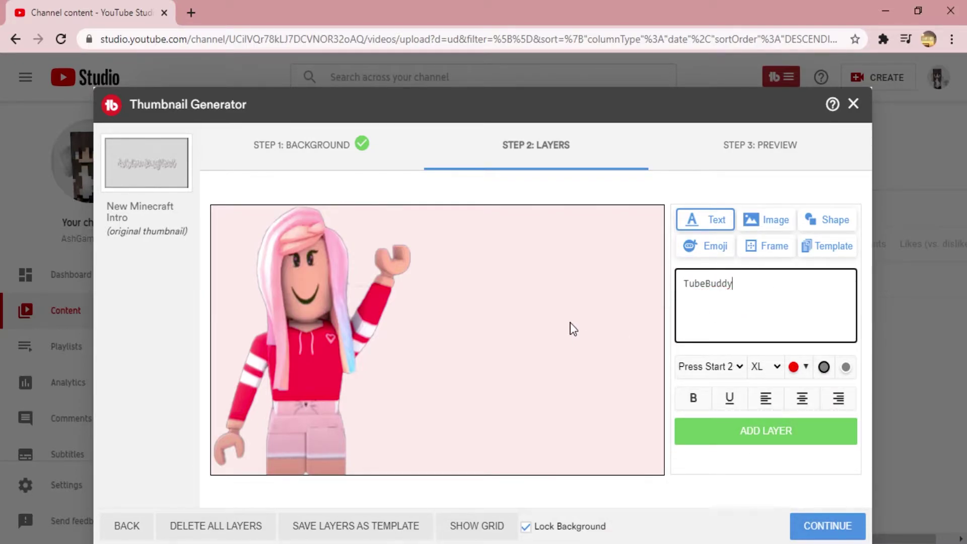
pyautogui.click(766, 432)
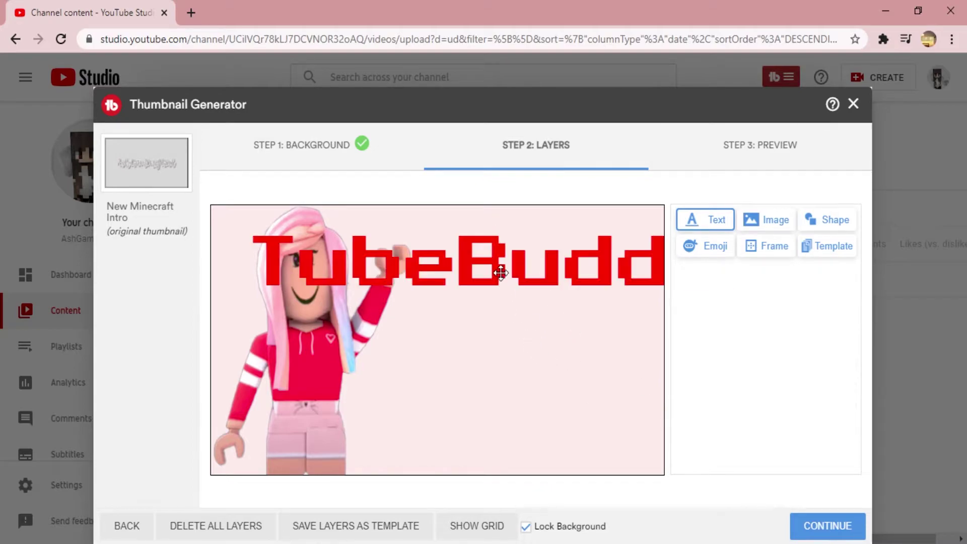
# Step: Shrink the TubeBuddy text to fit the canvas's upper right and reposition the character so the two do not overlap
pyautogui.click(497, 272)
pyautogui.moveTo(246, 242); pyautogui.dragTo(404, 266)
pyautogui.moveTo(495, 290); pyautogui.dragTo(481, 268)
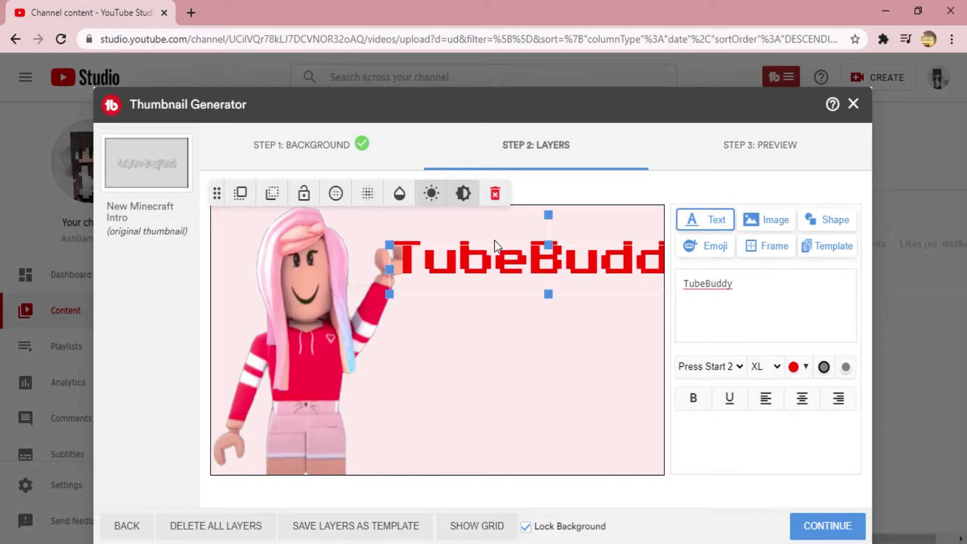
pyautogui.moveTo(390, 245); pyautogui.dragTo(445, 261)
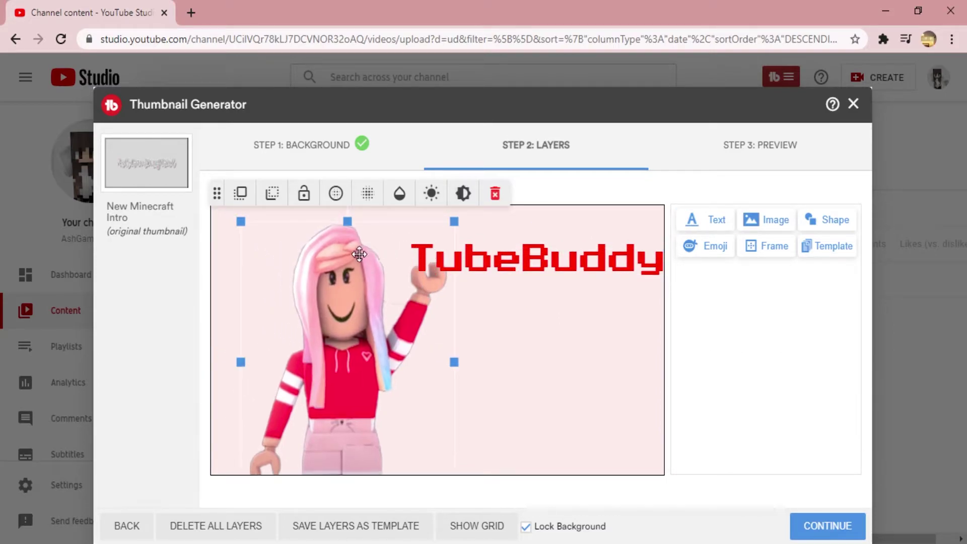
pyautogui.moveTo(346, 288); pyautogui.dragTo(321, 272)
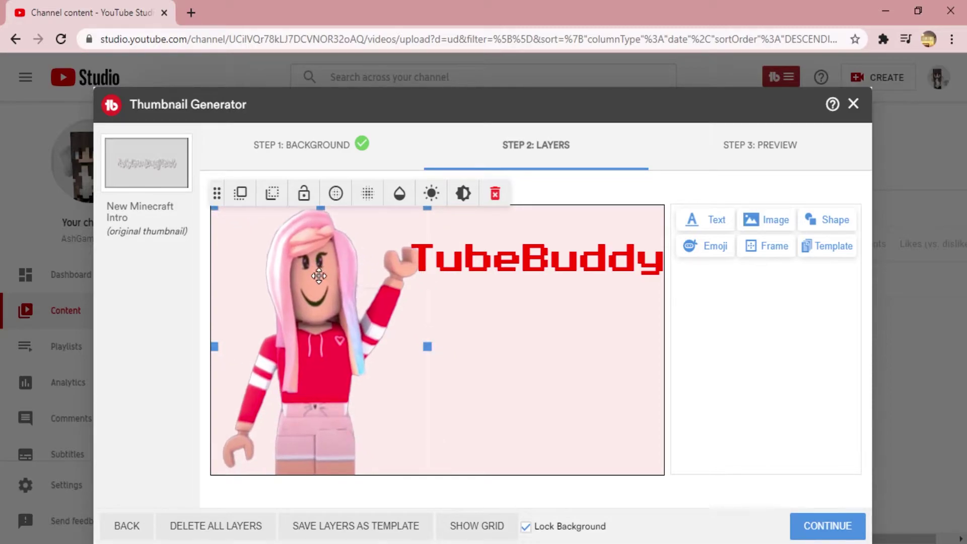
pyautogui.click(501, 261)
pyautogui.moveTo(407, 248); pyautogui.dragTo(448, 242)
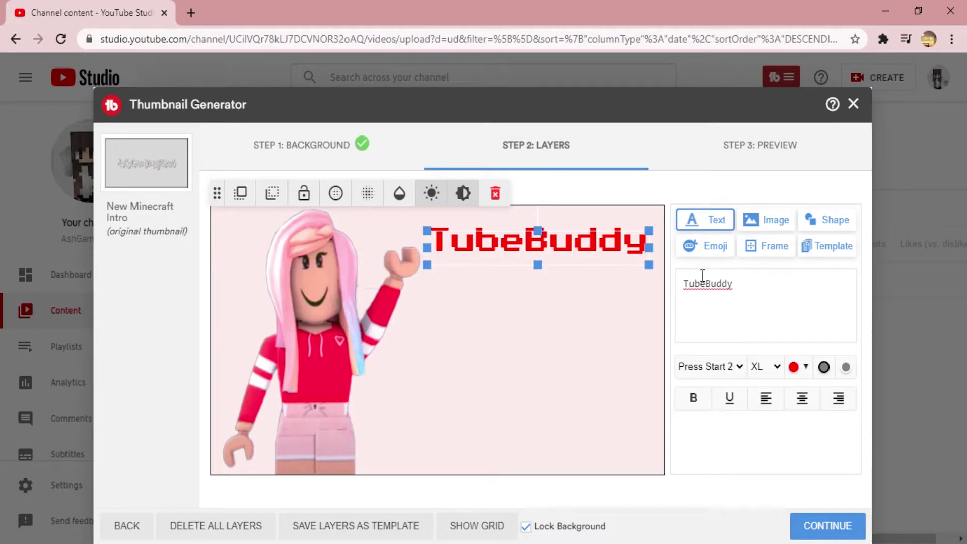
# Step: Add a second line "tuorial" to the TubeBuddy text layer and centre-align the text
pyautogui.click(766, 291)
pyautogui.press('Return')
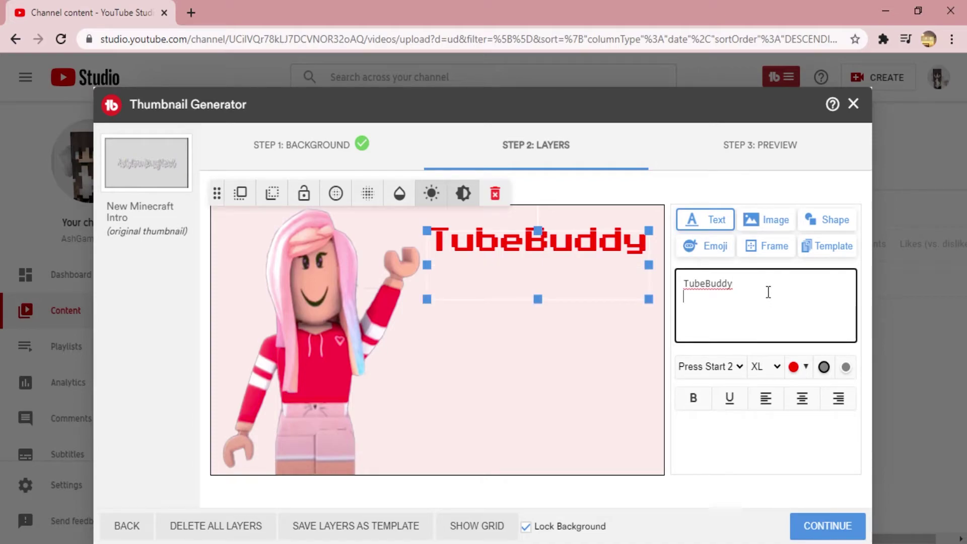
pyautogui.write('tutp')
pyautogui.press('BackSpace')
pyautogui.press('BackSpace')
pyautogui.write('orial')
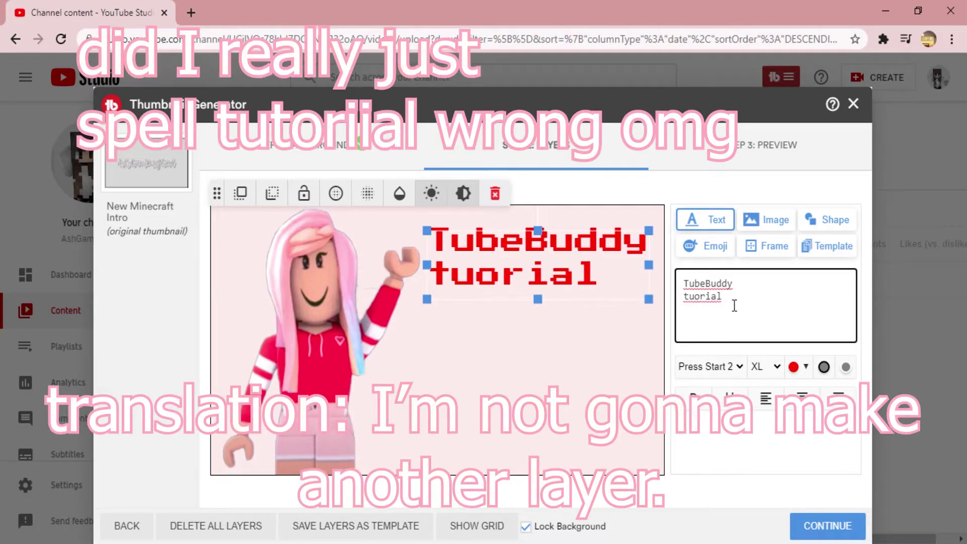
pyautogui.click(802, 398)
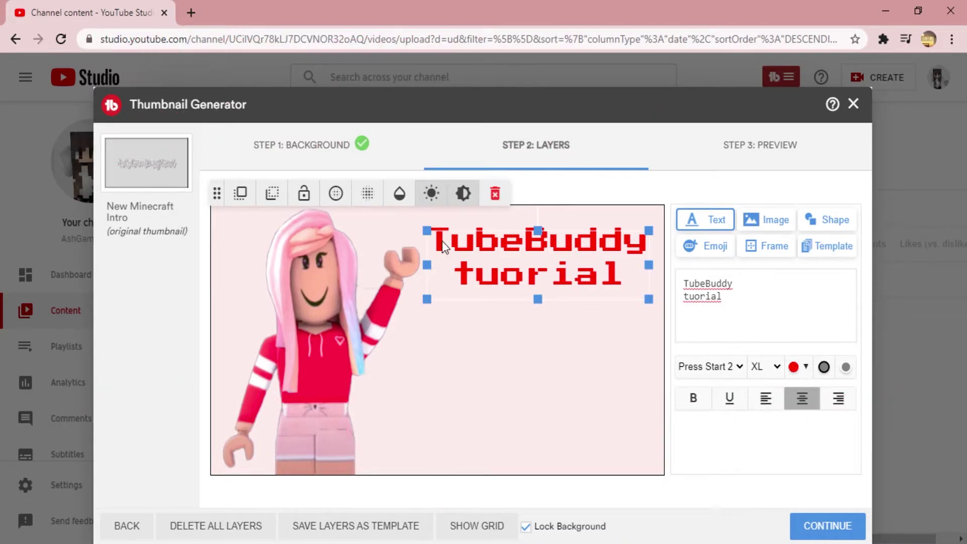
# Step: Add the lines "custom" and "thumbnail" below "tuorial" in the same text layer
pyautogui.click(743, 296)
pyautogui.press('Return')
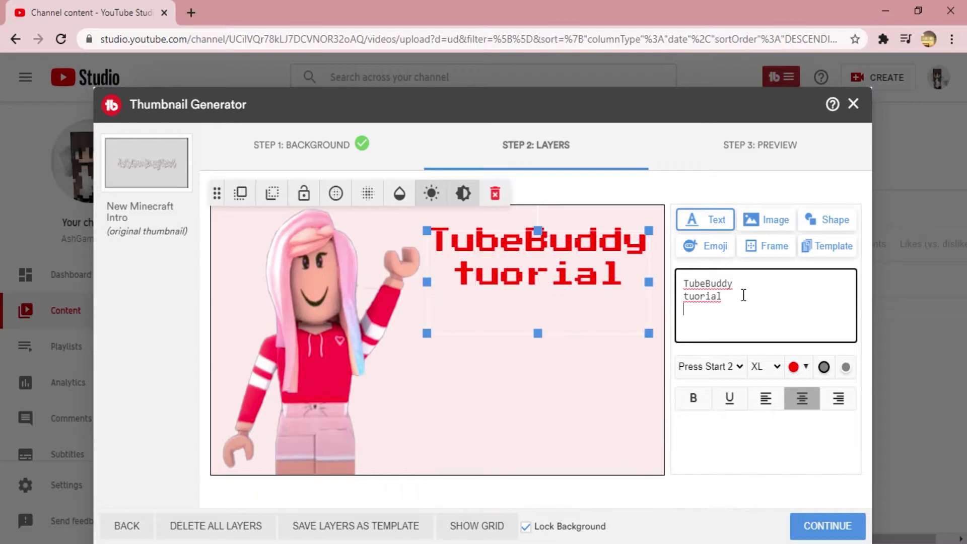
pyautogui.write('you')
pyautogui.press('BackSpace')
pyautogui.press('BackSpace')
pyautogui.press('BackSpace')
pyautogui.press('BackSpace')
pyautogui.press('Return')
pyautogui.write('custom')
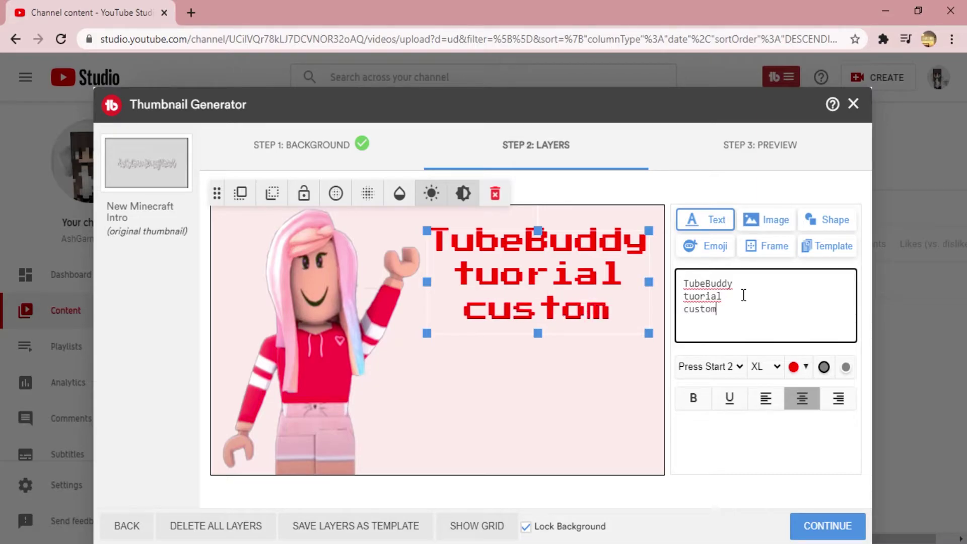
pyautogui.press('Return')
pyautogui.write('thub')
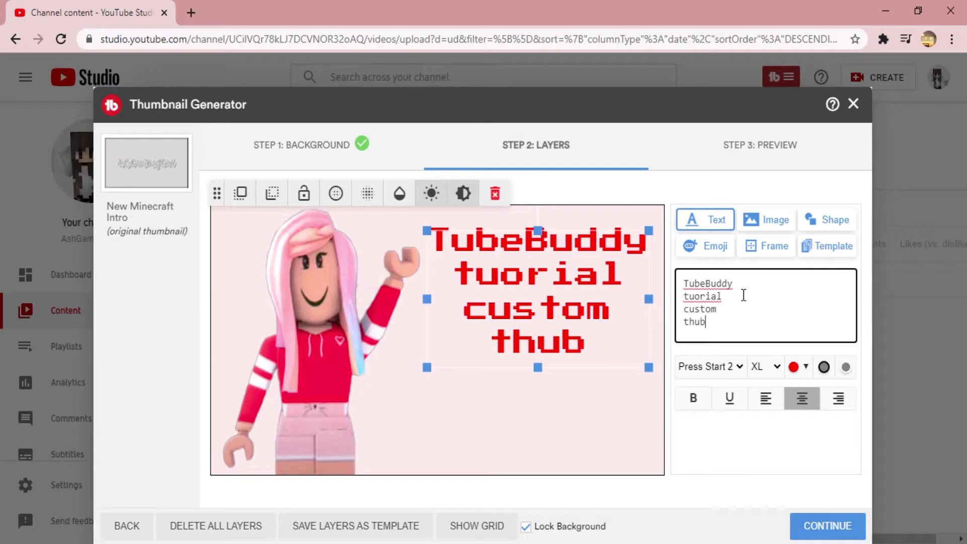
pyautogui.press('BackSpace')
pyautogui.write('mbnail')
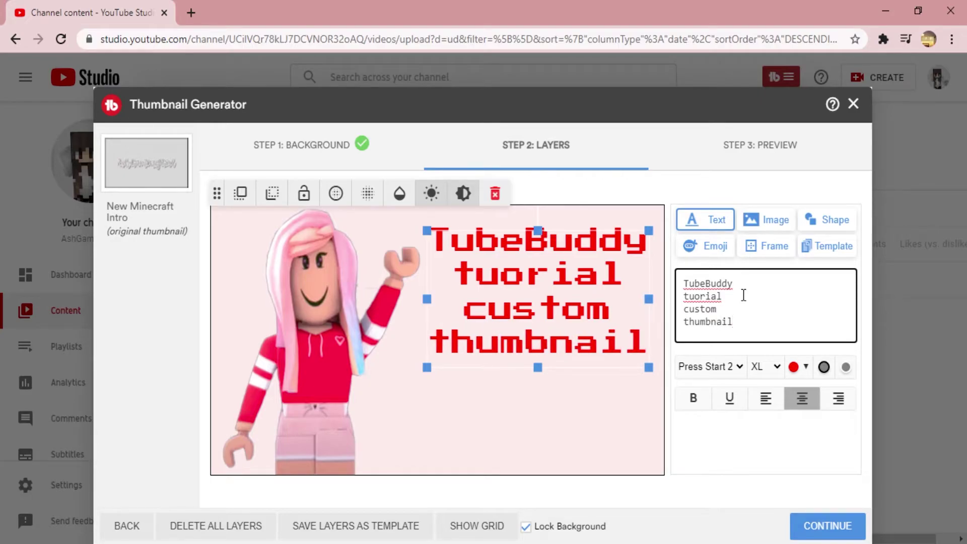
# Step: Try ending the text with exclamation marks after "thumbnail" and remove them
pyautogui.write('!!!')
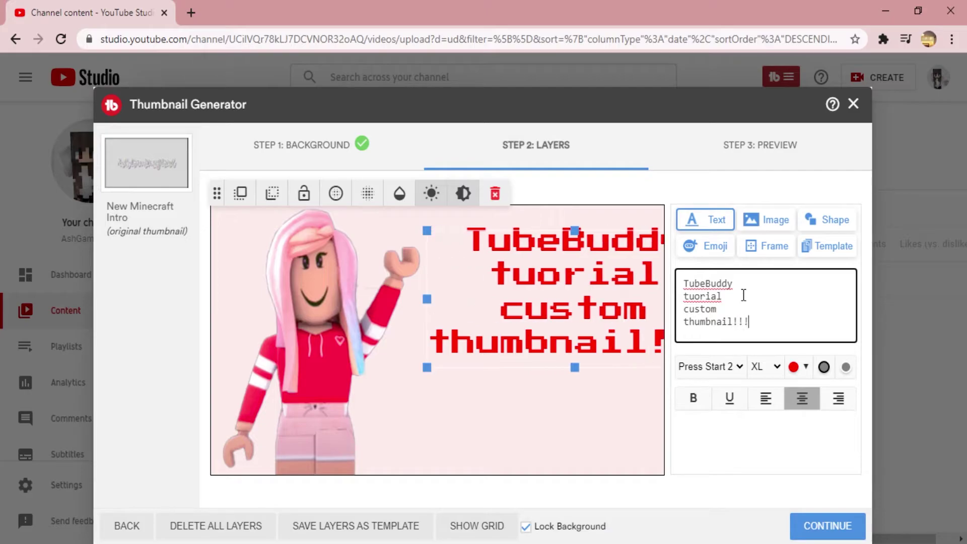
pyautogui.press('BackSpace')
pyautogui.press('BackSpace')
pyautogui.press('BackSpace')
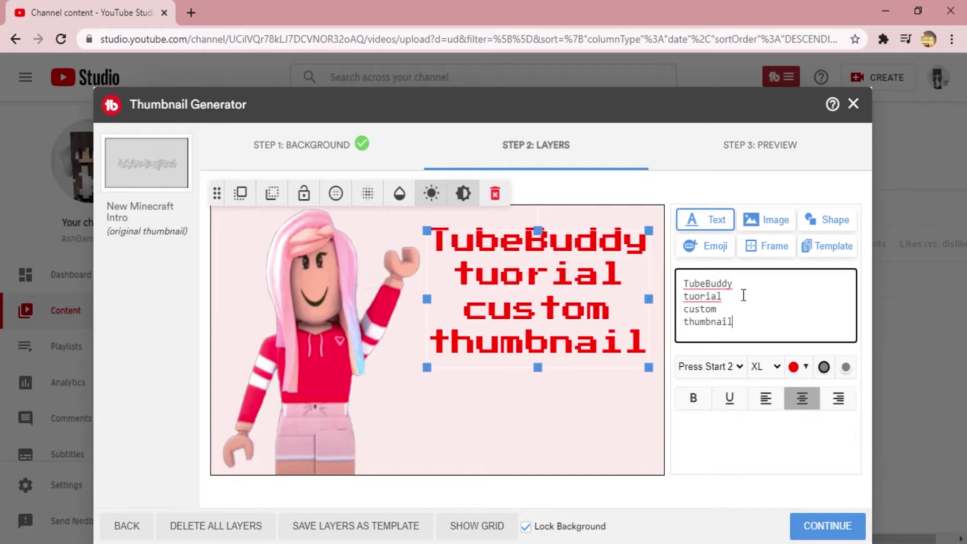
pyautogui.write('1')
pyautogui.press('BackSpace')
pyautogui.write('!')
pyautogui.press('BackSpace')
pyautogui.press('BackSpace')
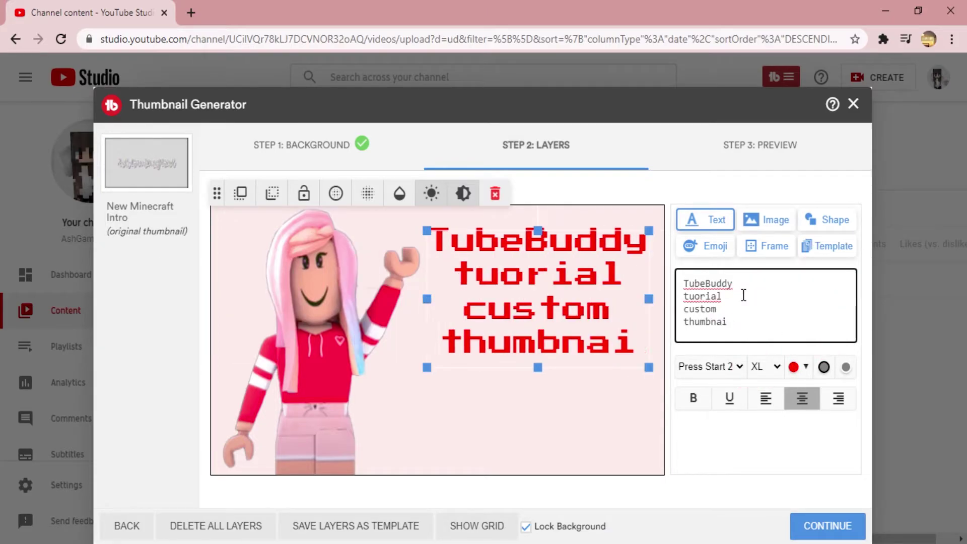
pyautogui.write('l')
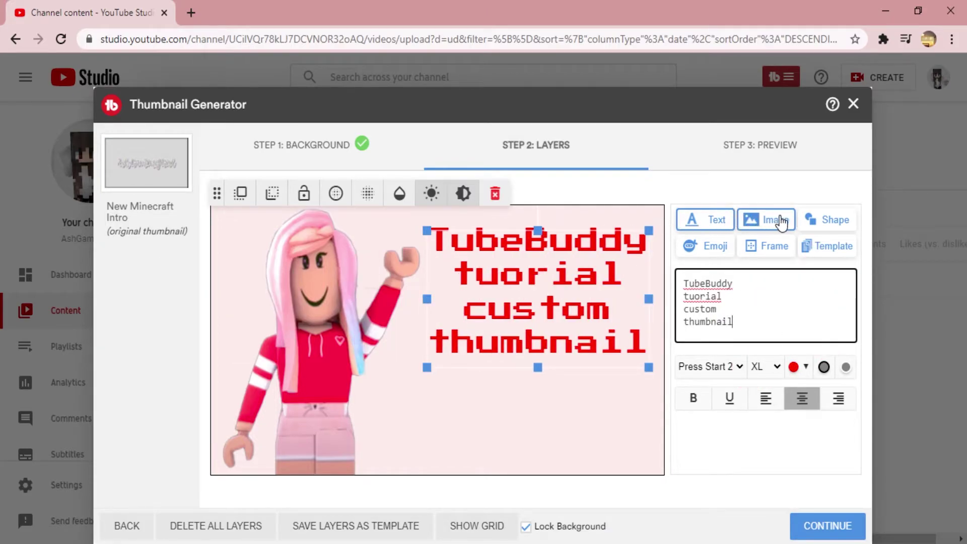
# Step: Try adding an outlined red star over the character and delete it
pyautogui.click(821, 222)
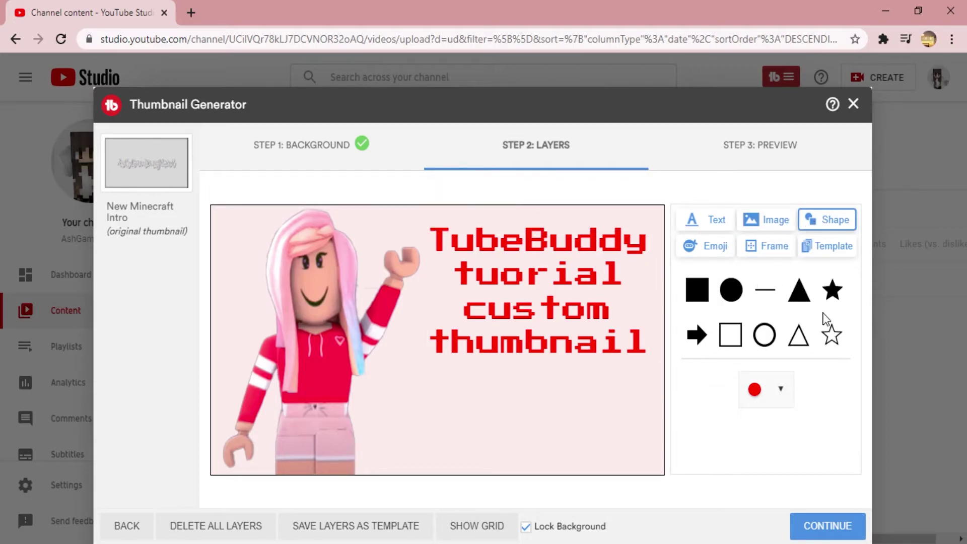
pyautogui.click(831, 335)
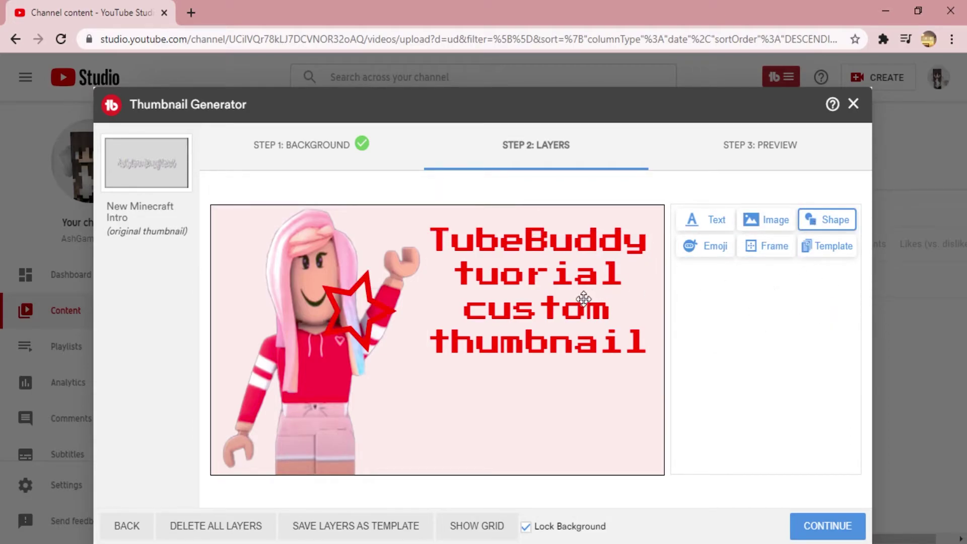
pyautogui.moveTo(366, 282); pyautogui.dragTo(411, 247)
pyautogui.click(495, 193)
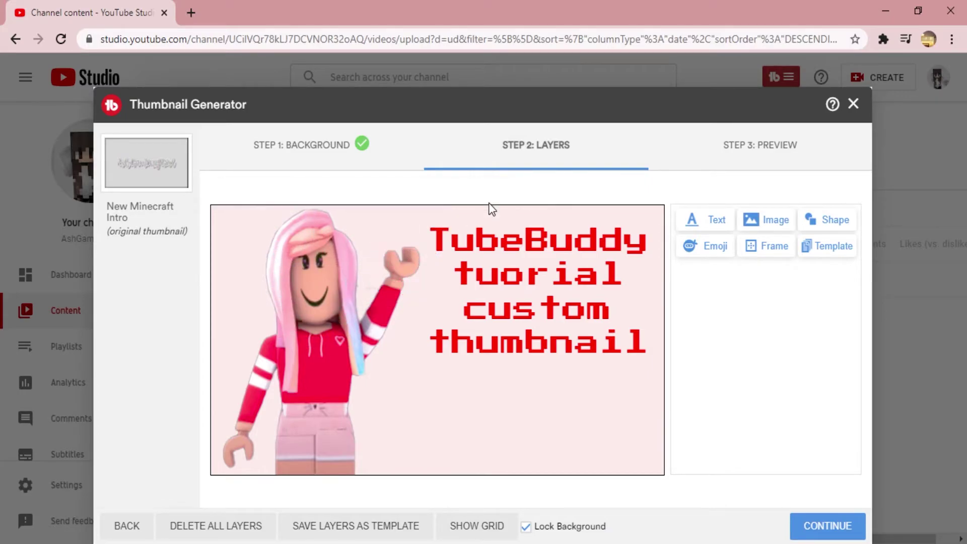
# Step: Try adding a solid red star over the character and delete it
pyautogui.click(818, 220)
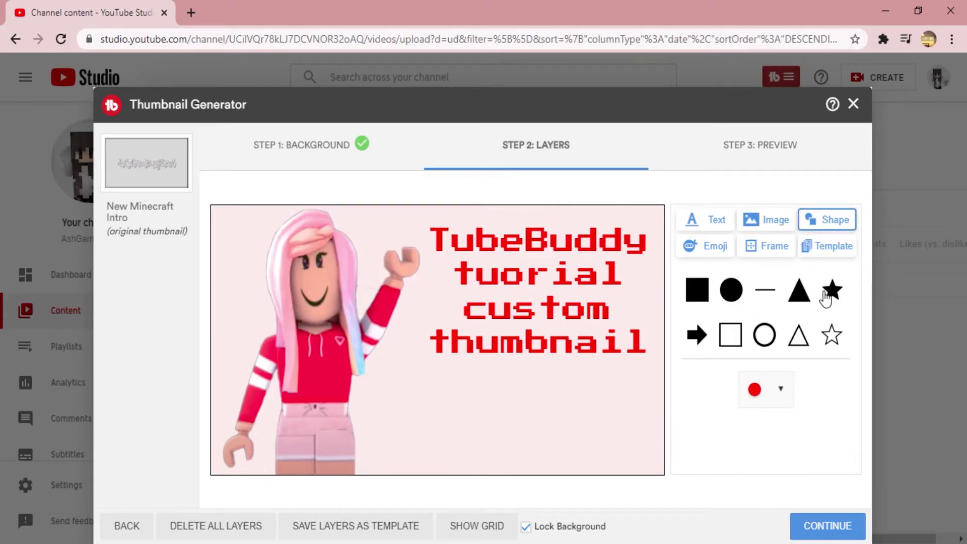
pyautogui.click(832, 291)
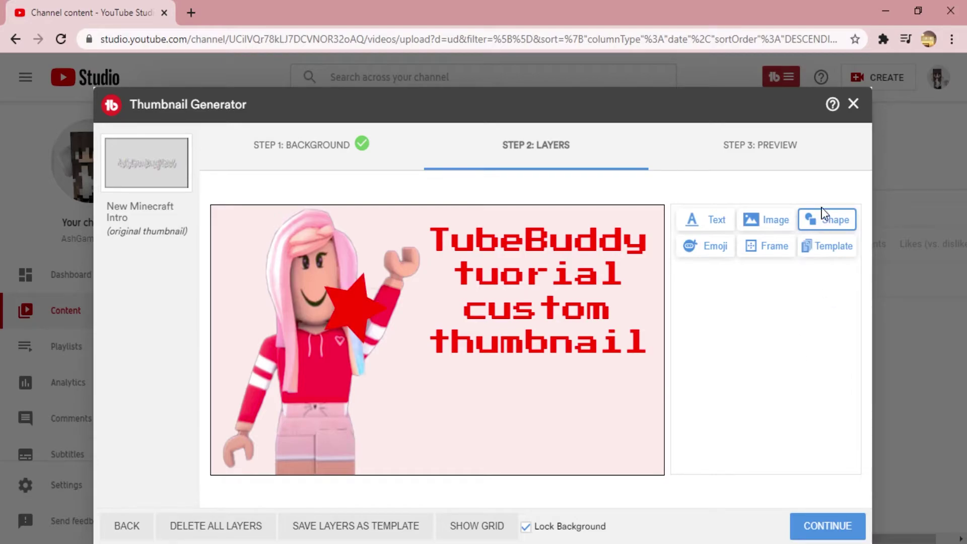
pyautogui.click(373, 302)
pyautogui.click(495, 193)
# Step: Set the shape colour to pale yellow, add a solid star and place it over the character's raised hand
pyautogui.click(834, 222)
pyautogui.click(763, 387)
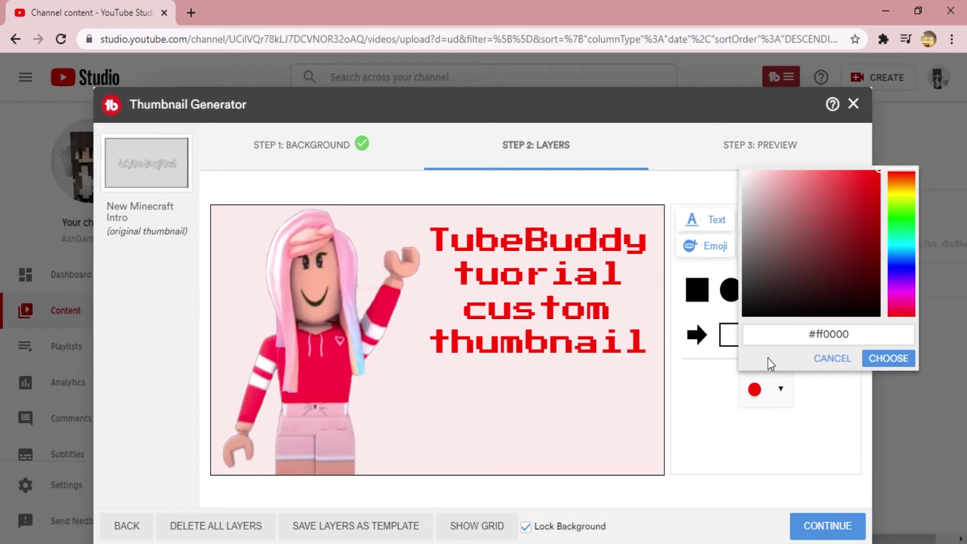
pyautogui.click(903, 196)
pyautogui.moveTo(821, 216)
pyautogui.mouseDown()
pyautogui.moveTo(805, 204)
pyautogui.moveTo(800, 161)
pyautogui.moveTo(865, 113)
pyautogui.moveTo(798, 106)
pyautogui.mouseUp()
pyautogui.click(887, 358)
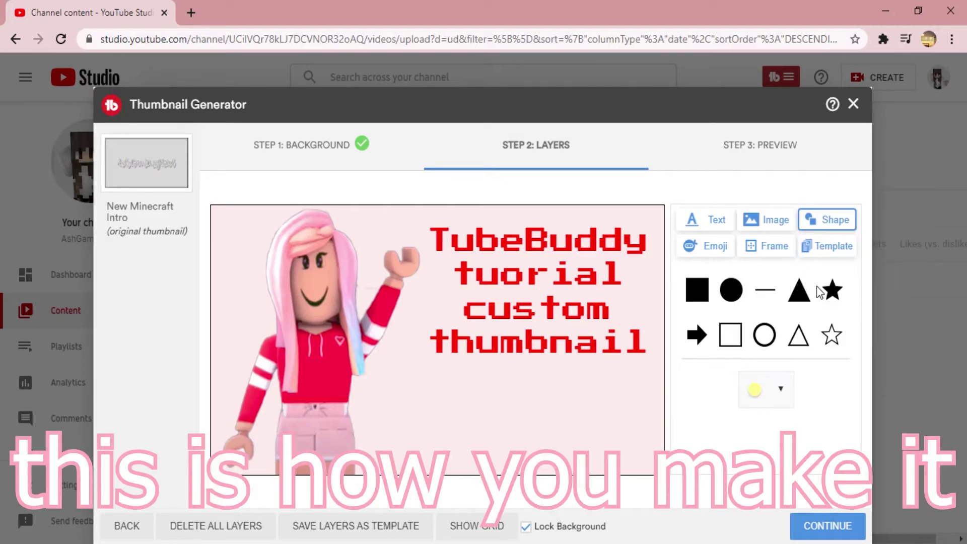
pyautogui.click(830, 292)
pyautogui.click(357, 310)
pyautogui.moveTo(357, 310); pyautogui.dragTo(436, 244)
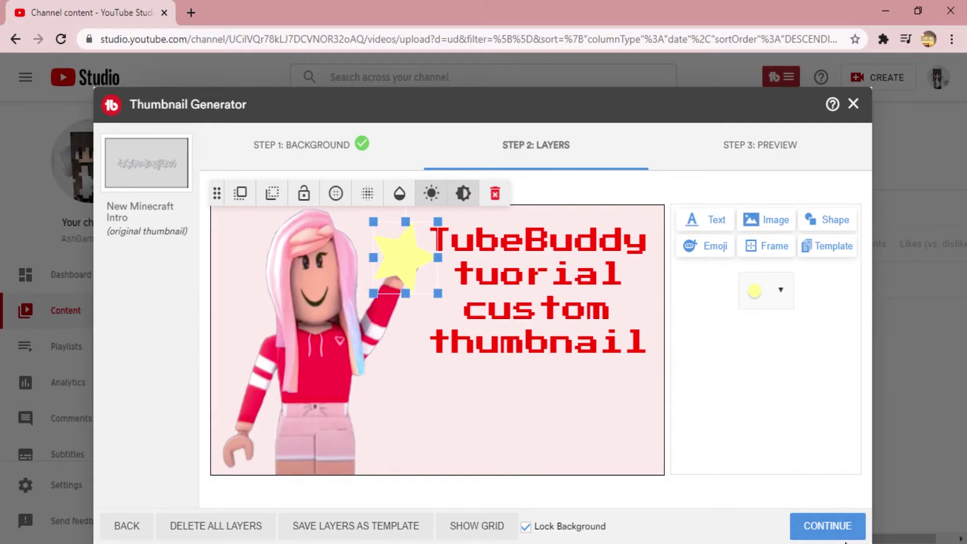
# Step: Continue to the thumbnail preview and read the Thumbnail Tips about bright colors and high contrast images
pyautogui.click(846, 528)
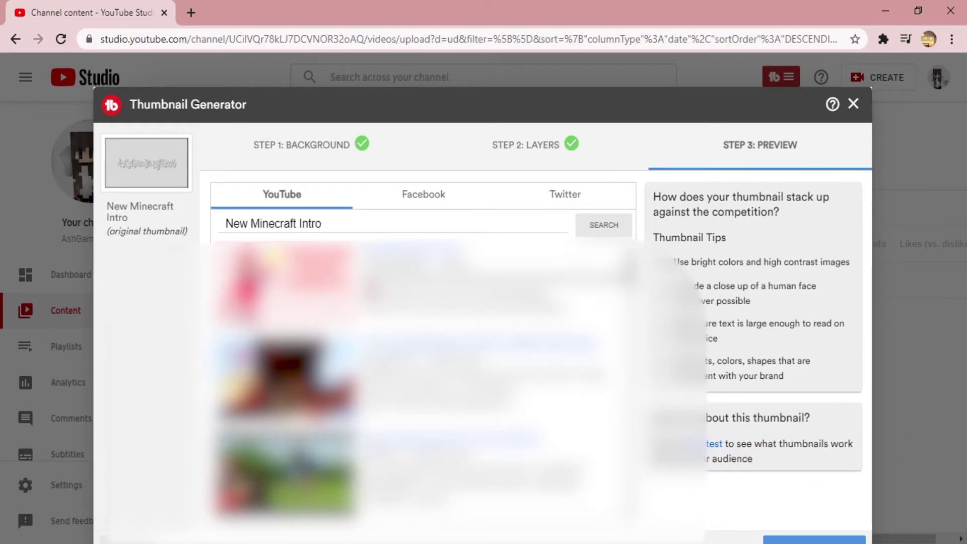
pyautogui.moveTo(658, 225); pyautogui.dragTo(745, 234)
pyautogui.click(747, 238)
pyautogui.moveTo(675, 261); pyautogui.dragTo(716, 261)
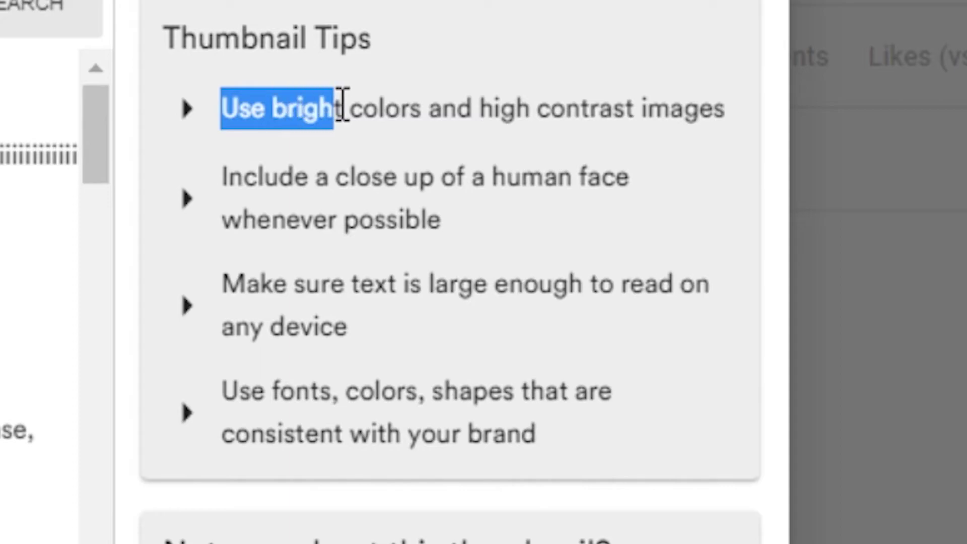
pyautogui.click(342, 107)
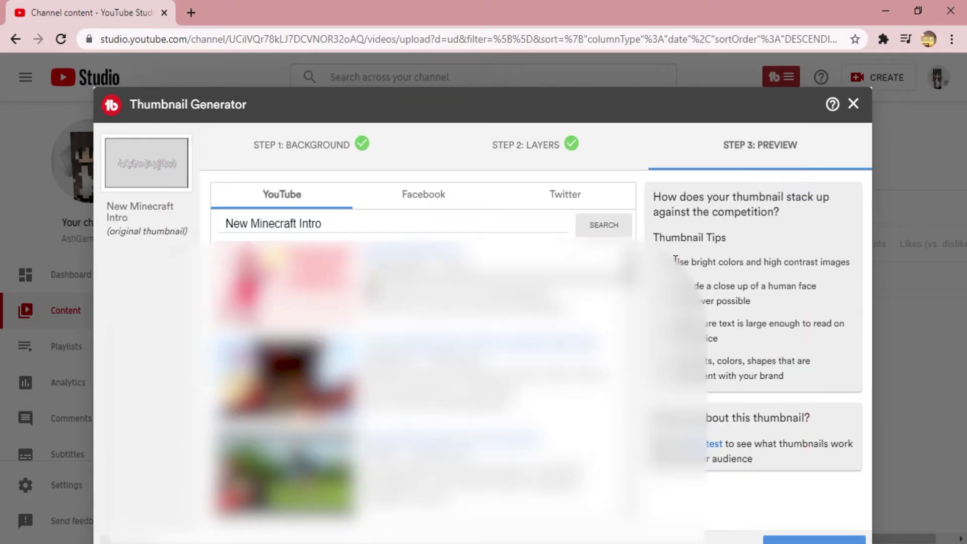
pyautogui.moveTo(679, 261); pyautogui.dragTo(846, 276)
pyautogui.click(846, 276)
pyautogui.moveTo(652, 92); pyautogui.dragTo(648, 61)
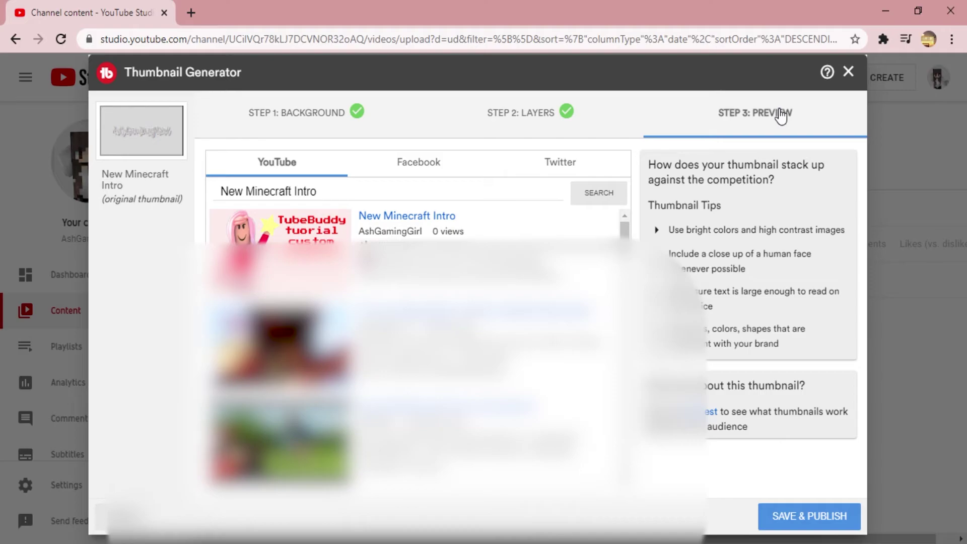
# Step: Return from the preview to the background stage and close the Thumbnail Generator without publishing
pyautogui.click(139, 515)
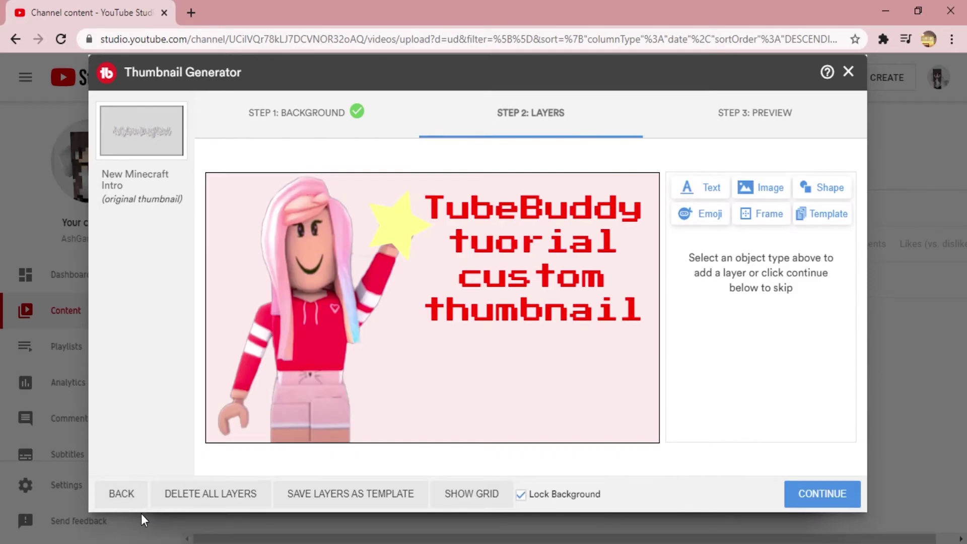
pyautogui.click(138, 504)
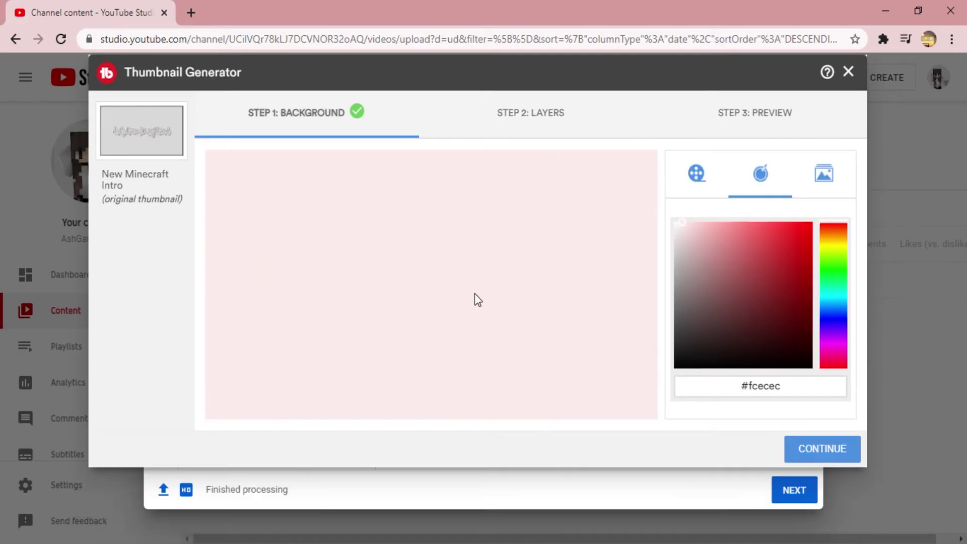
pyautogui.click(849, 72)
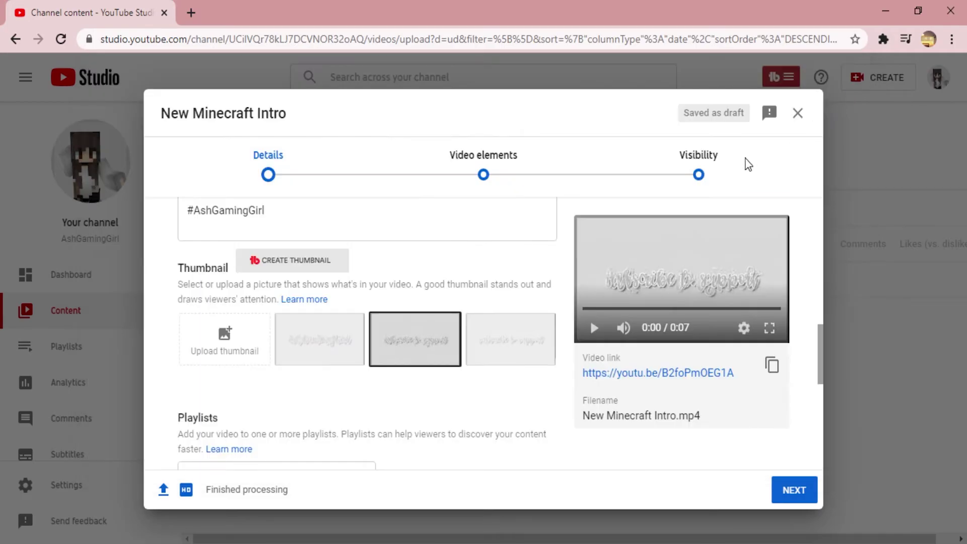
# Step: Switch the video's thumbnail to the third auto-generated image and try the other auto-generated options
pyautogui.scroll(-3, 513, 361)
pyautogui.scroll(2, 514, 361)
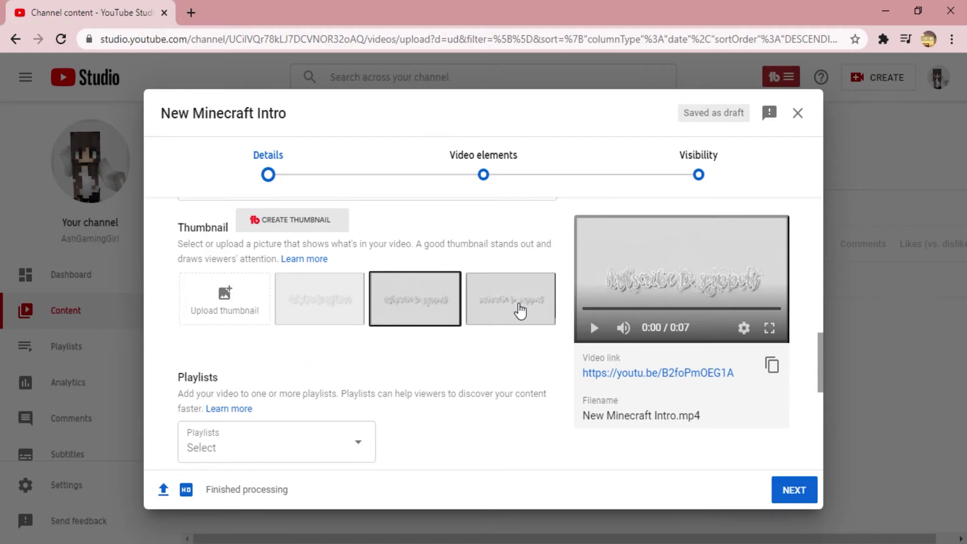
pyautogui.click(483, 312)
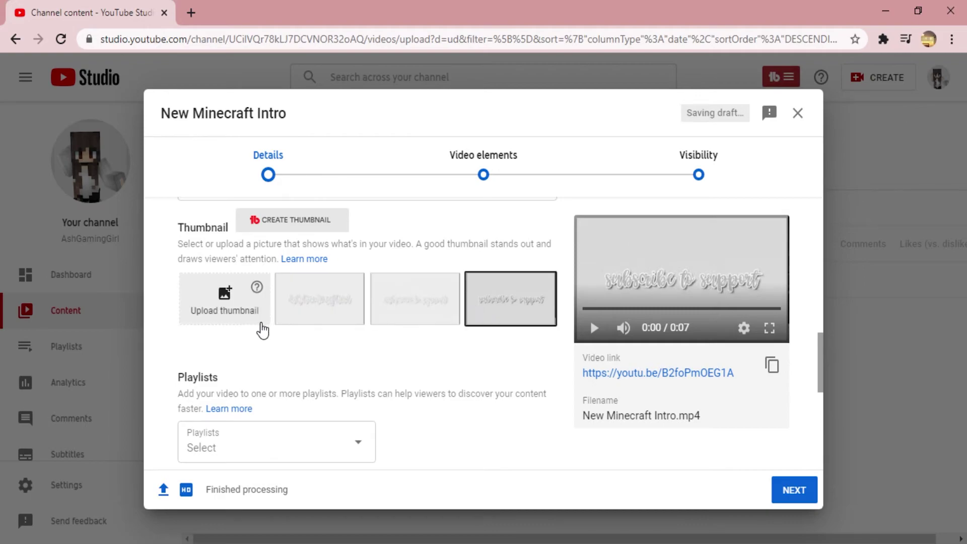
pyautogui.click(311, 332)
pyautogui.click(421, 327)
pyautogui.click(352, 320)
pyautogui.click(374, 322)
pyautogui.click(332, 318)
pyautogui.click(378, 317)
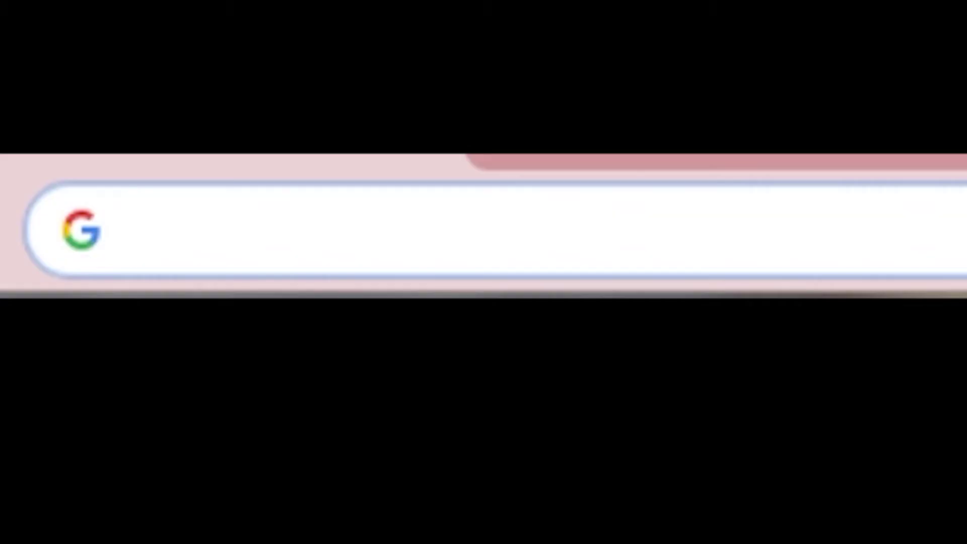
# Step: Search Google for "extension" and open the Chrome Web Store extensions page
pyautogui.write('extens')
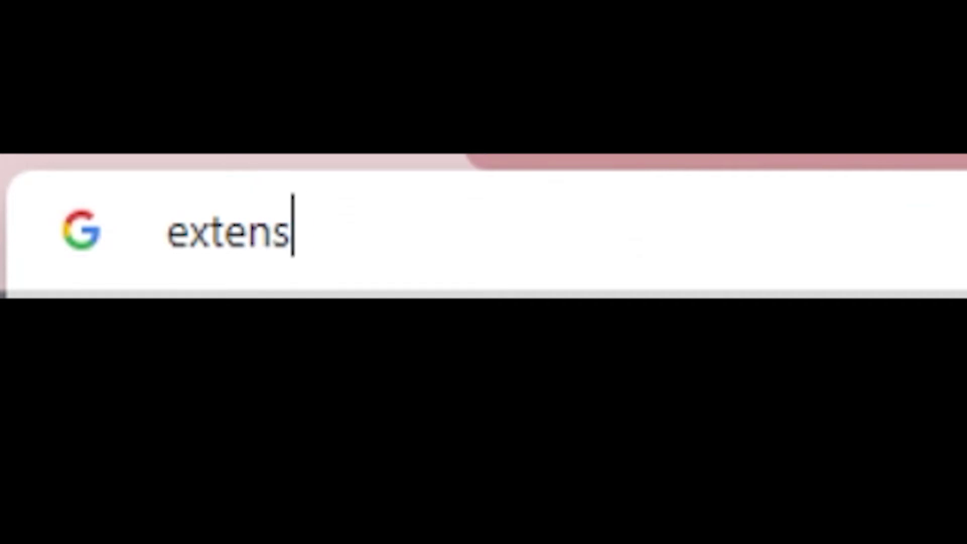
pyautogui.write('ion')
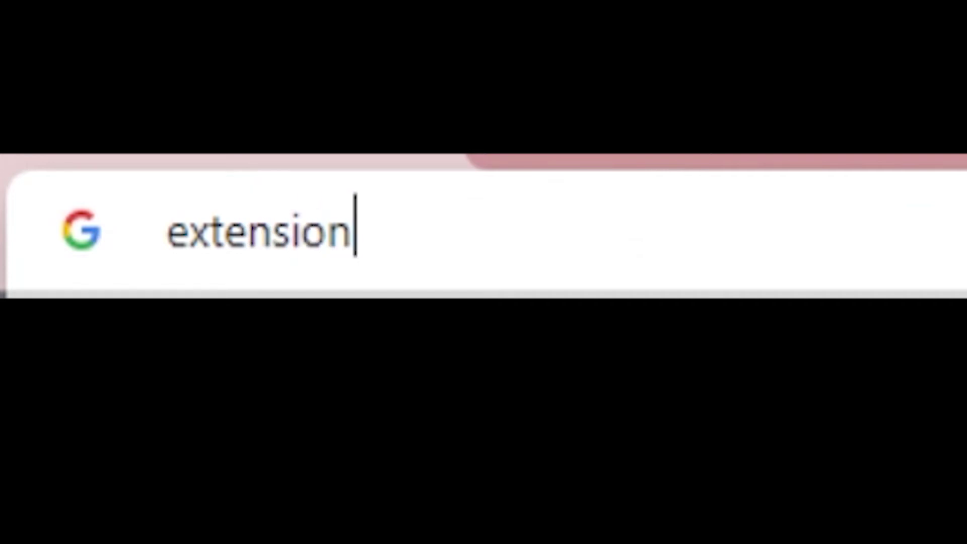
pyautogui.press('Return')
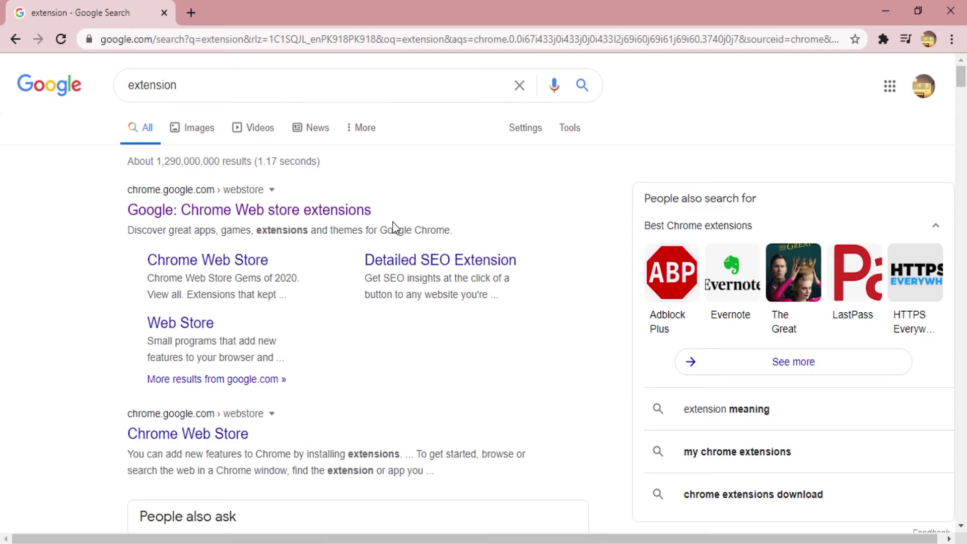
pyautogui.click(325, 211)
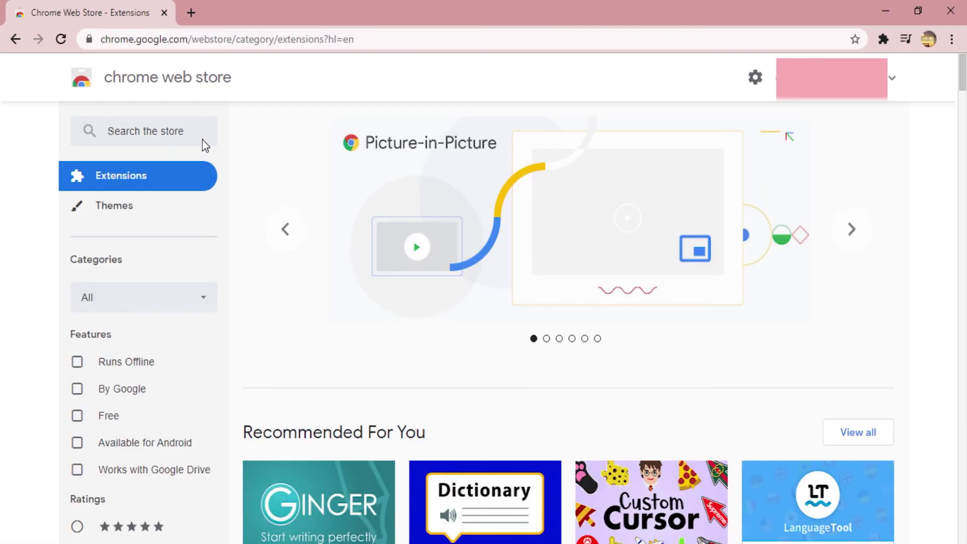
# Step: Search the Chrome Web Store for "tubebuddy", open the TubeBuddy extension's page and look through its overview
pyautogui.click(201, 133)
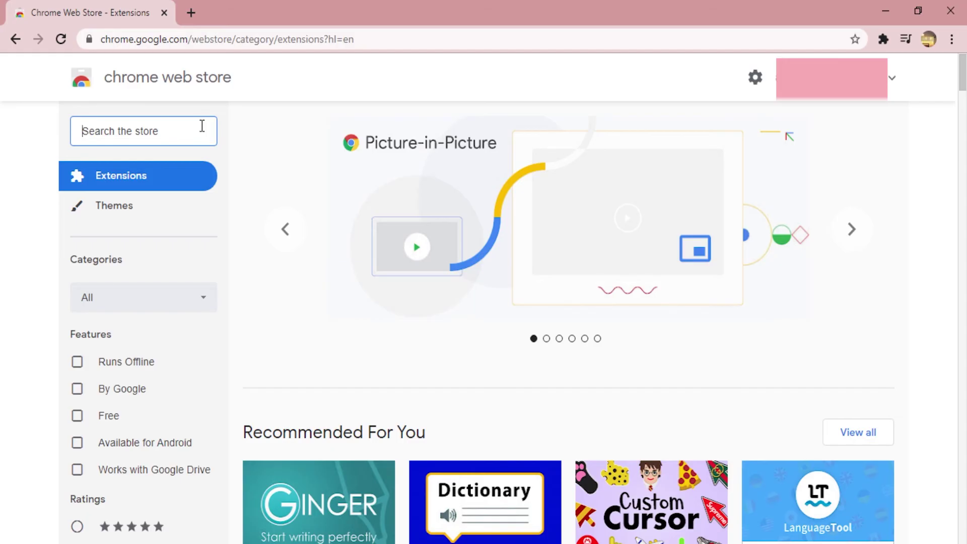
pyautogui.write('tubebudy')
pyautogui.press('BackSpace')
pyautogui.write('dy')
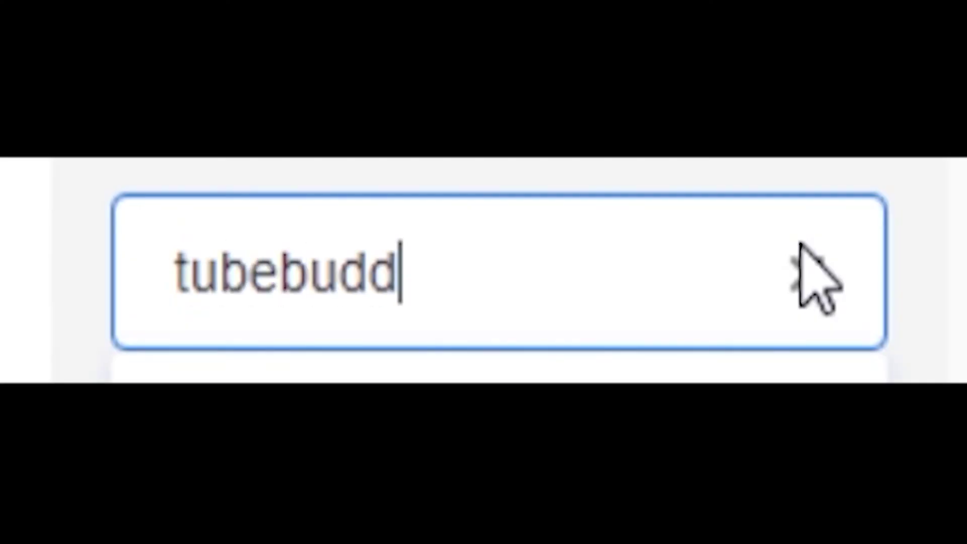
pyautogui.press('Return')
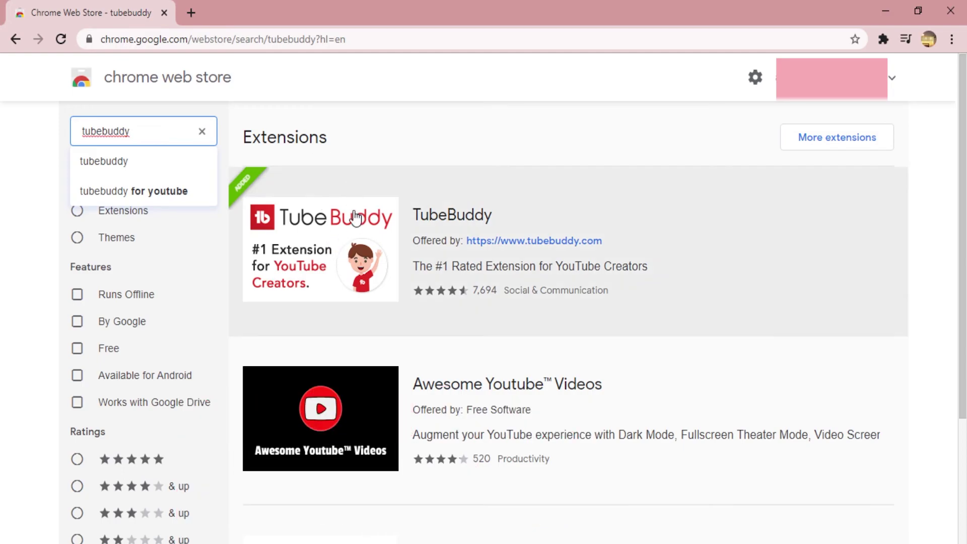
pyautogui.click(352, 276)
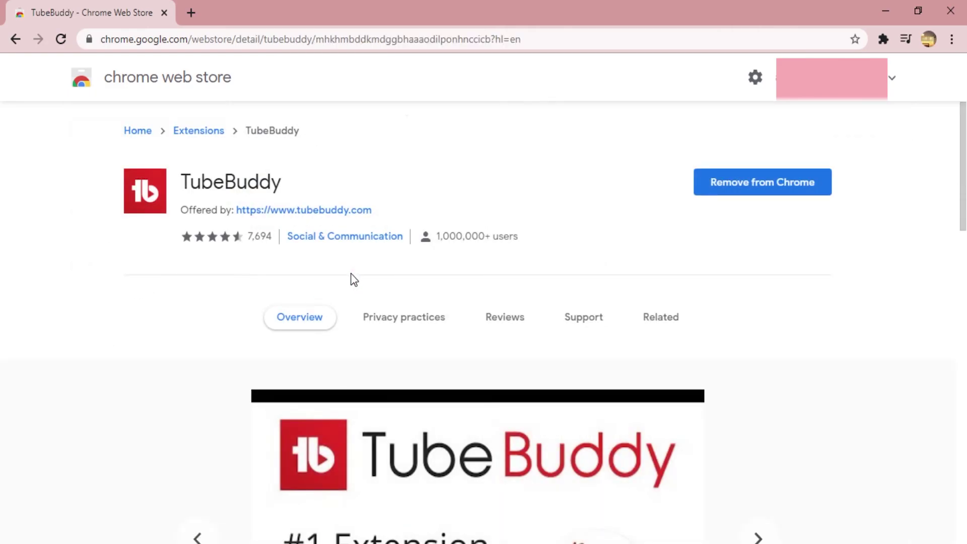
pyautogui.scroll(-3, 354, 278)
pyautogui.scroll(-15, 354, 278)
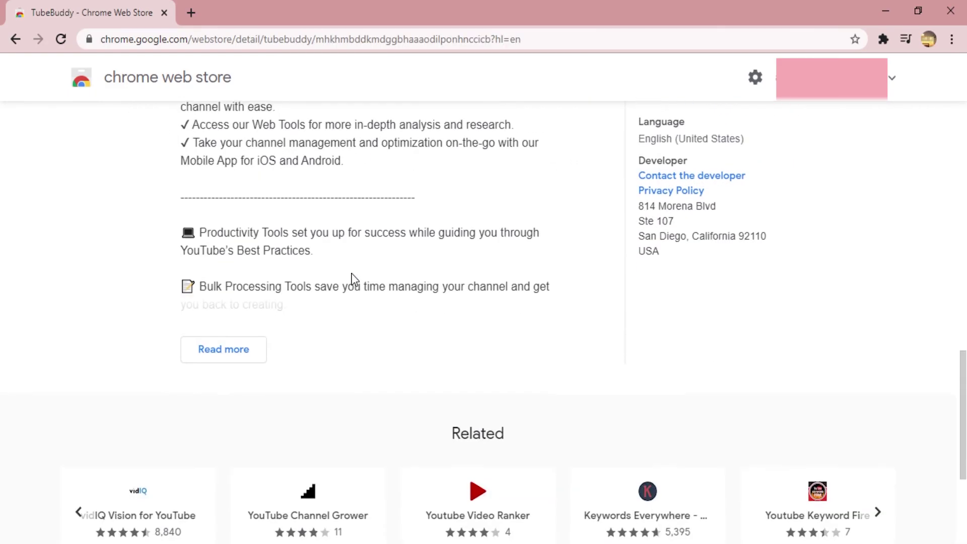
pyautogui.scroll(9, 354, 278)
pyautogui.scroll(10, 354, 278)
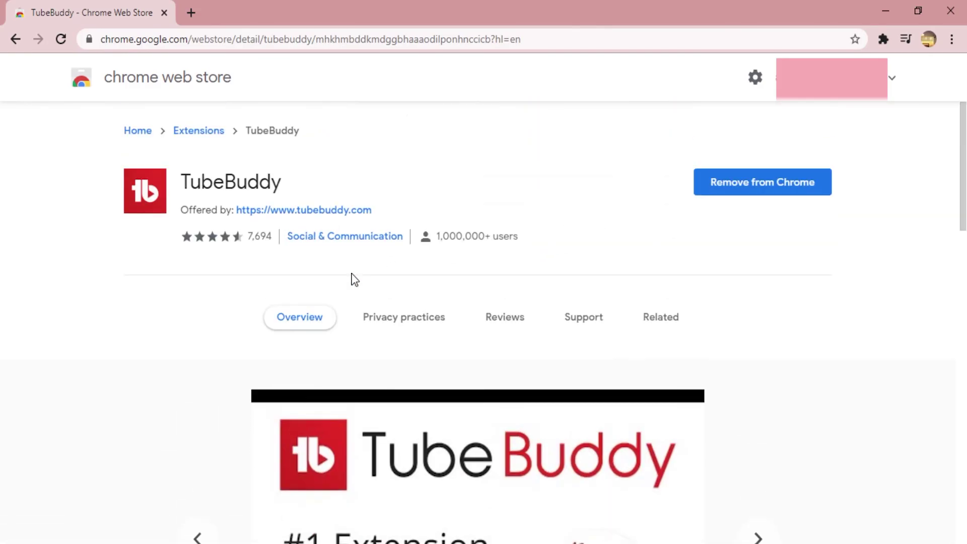